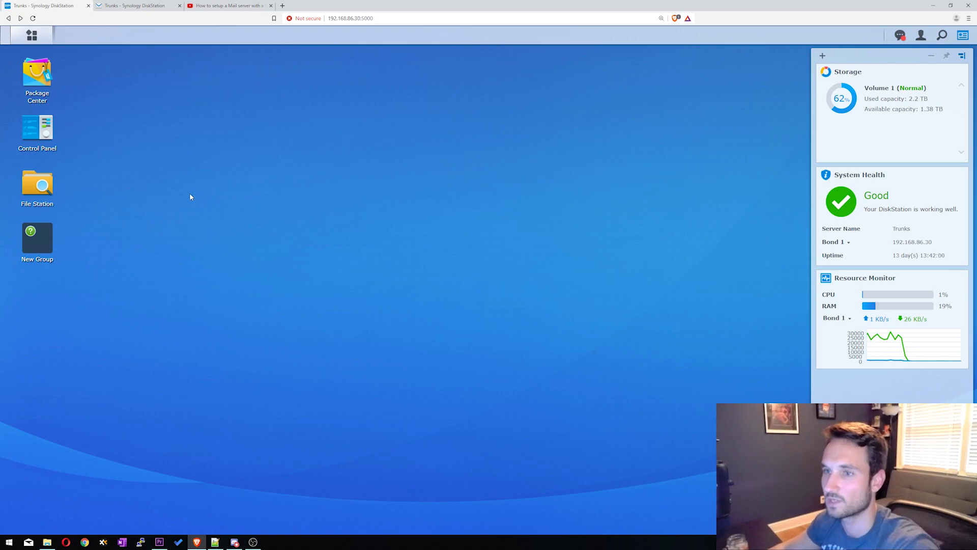
Launch the Cloud Sync app from Package Center.
click(42, 85)
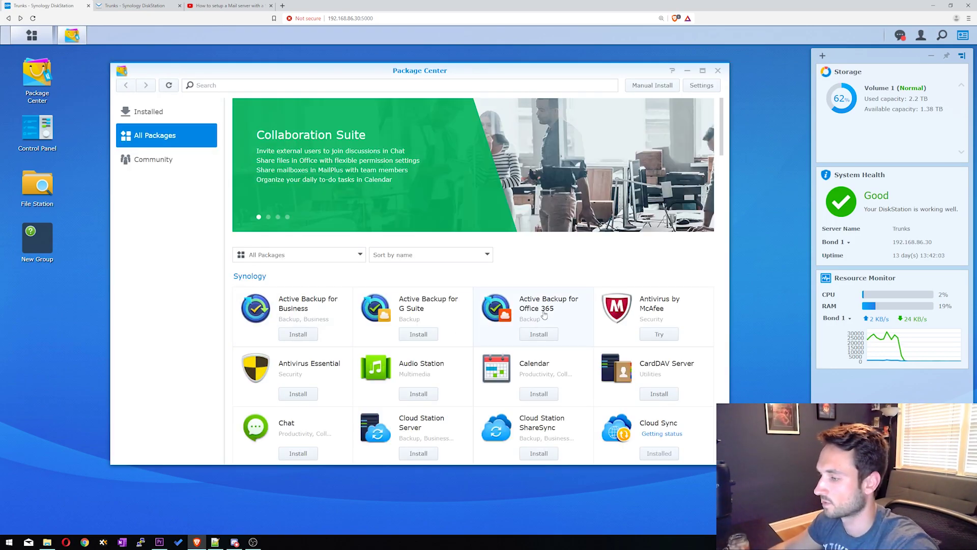
scroll(542, 312, down, 2)
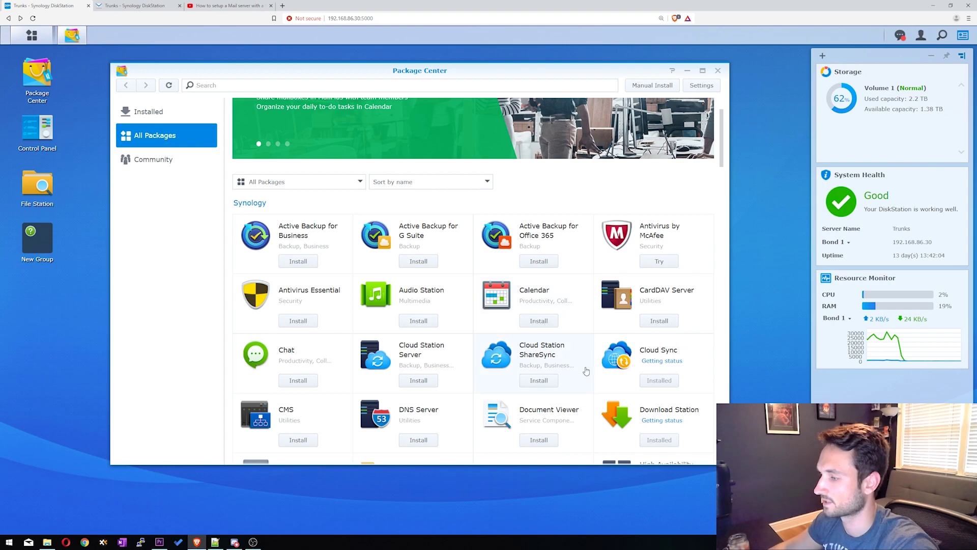
click(669, 353)
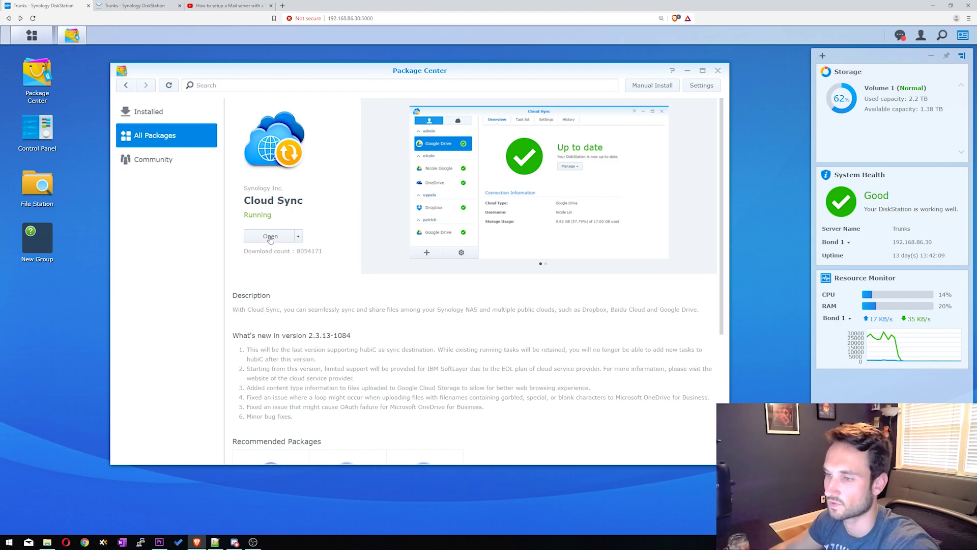
click(271, 236)
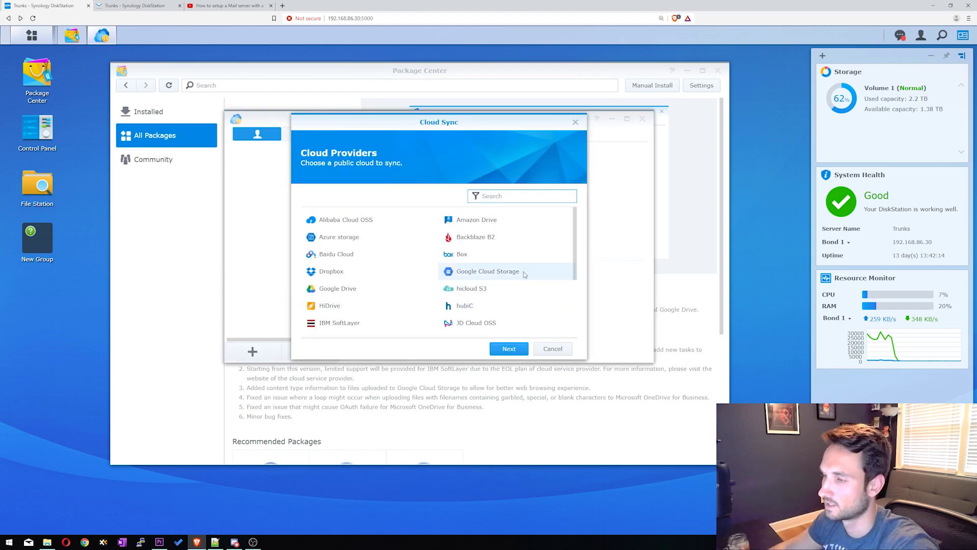
Pick Google Drive from the Cloud Providers list.
scroll(425, 262, down, 2)
scroll(424, 262, up, 2)
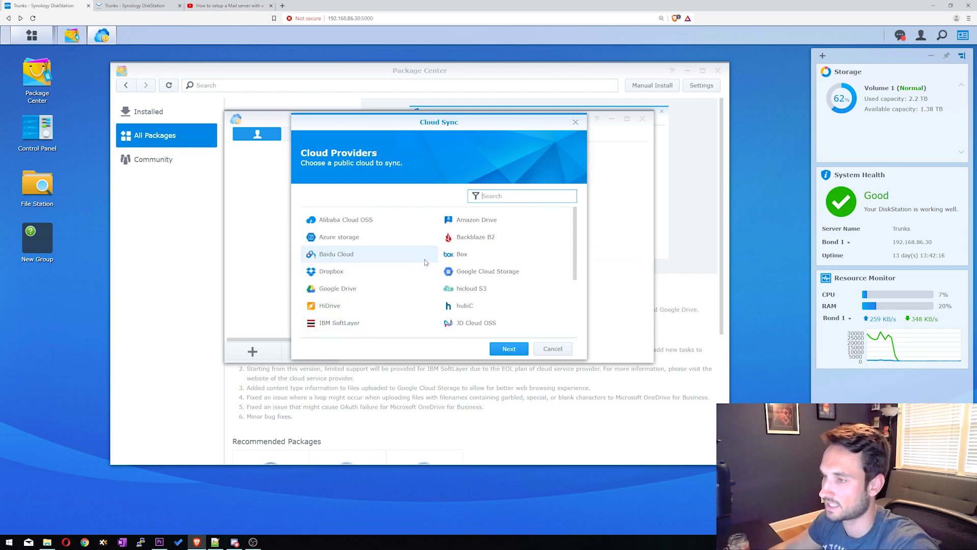
scroll(424, 259, down, 1)
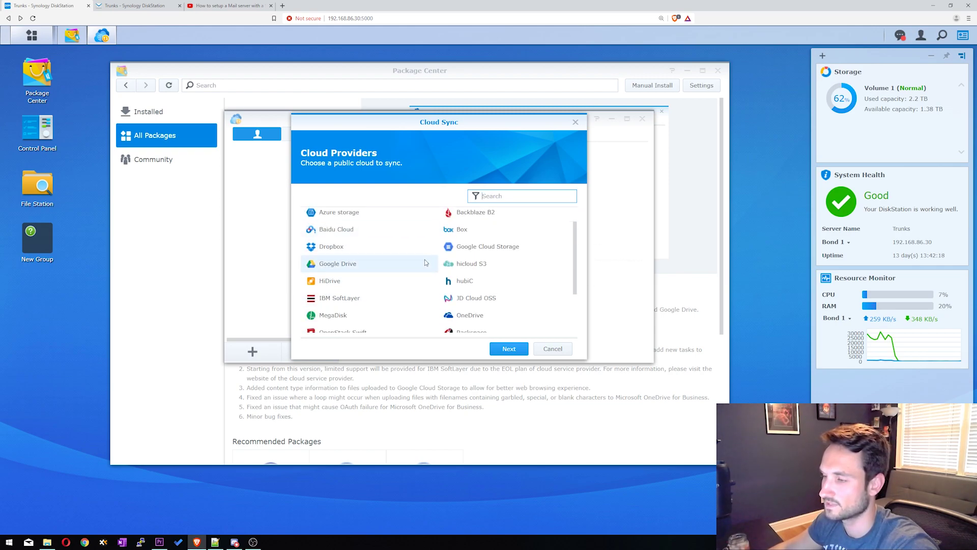
click(331, 266)
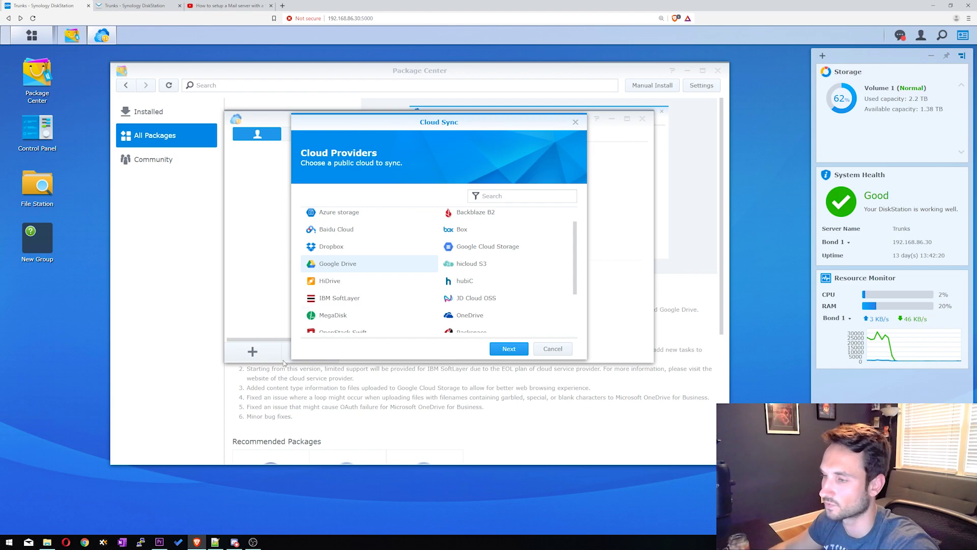
Sign in with the Google account, allow Cloud Sync Drive access, and agree to the redirect.
click(503, 350)
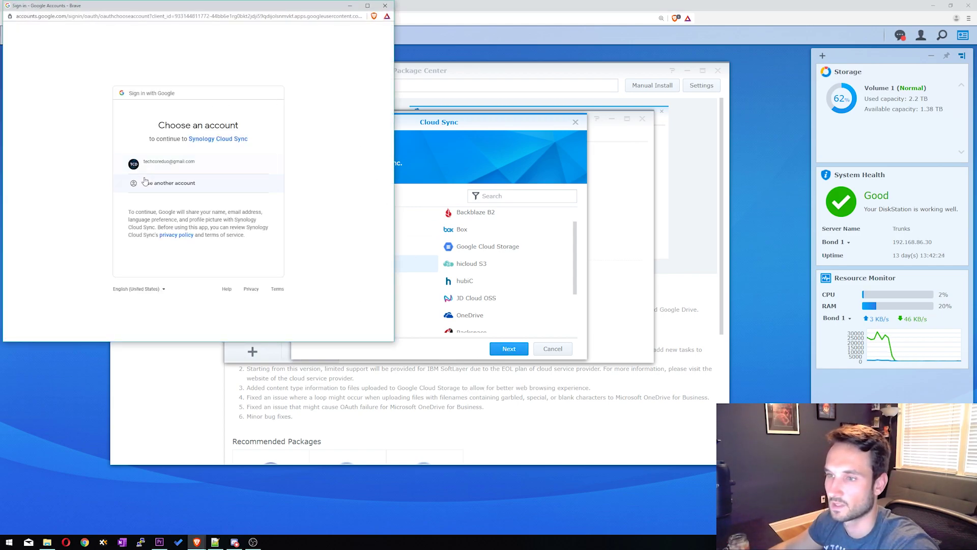
drag(203, 11, 414, 71)
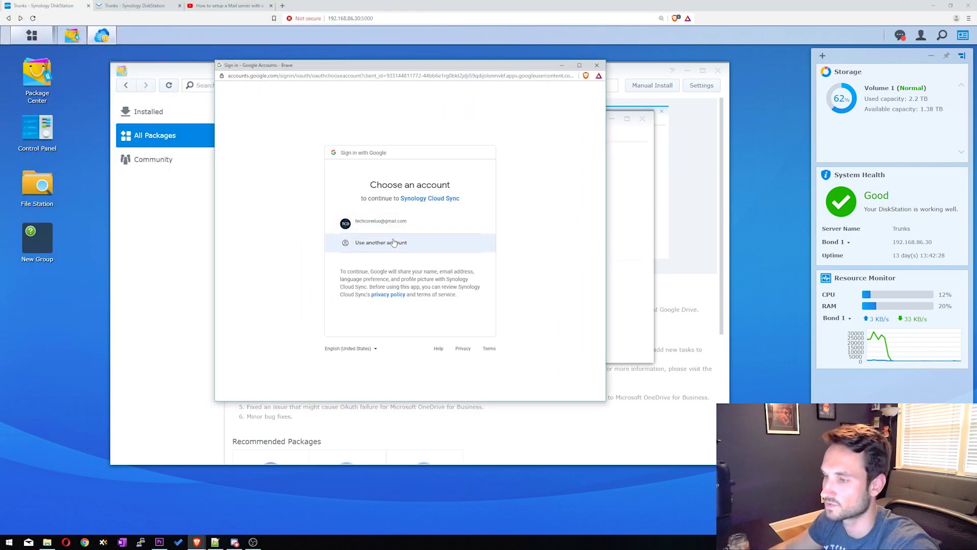
click(377, 222)
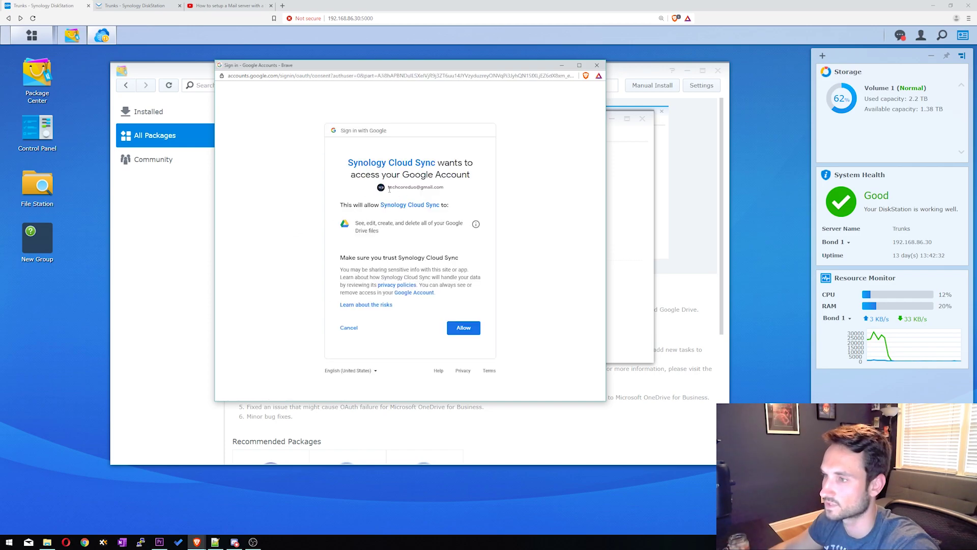
click(463, 328)
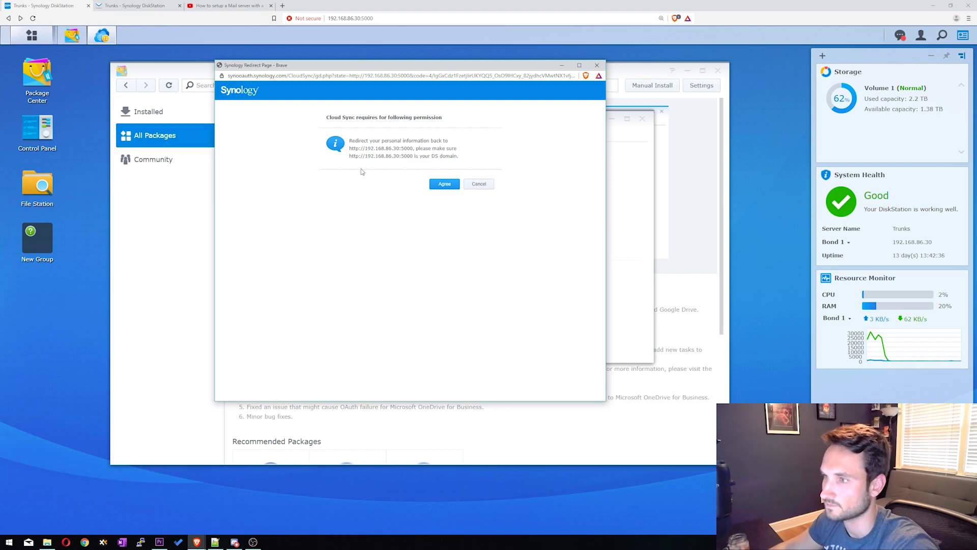
click(442, 186)
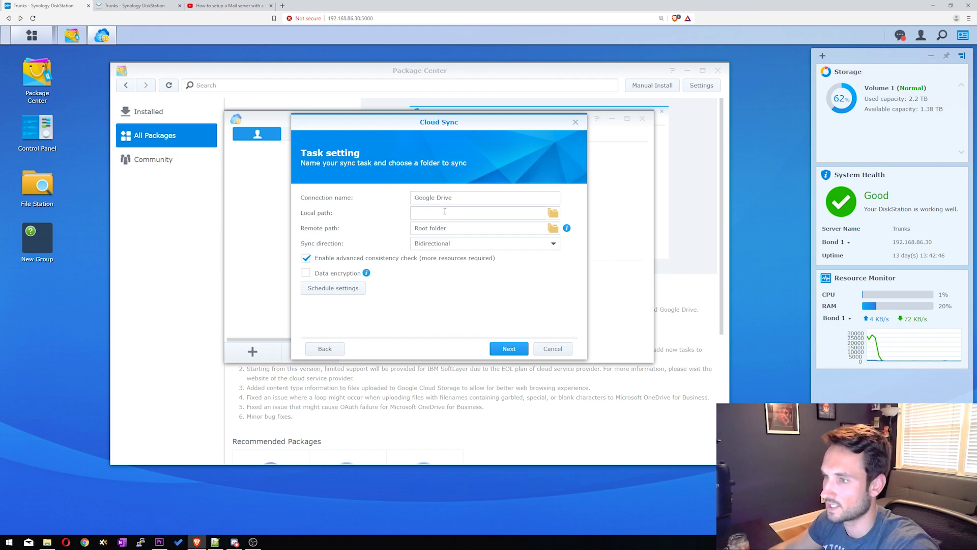
Rename the connection to 'TCD Google Drive' by prefixing it with TCD.
click(457, 196)
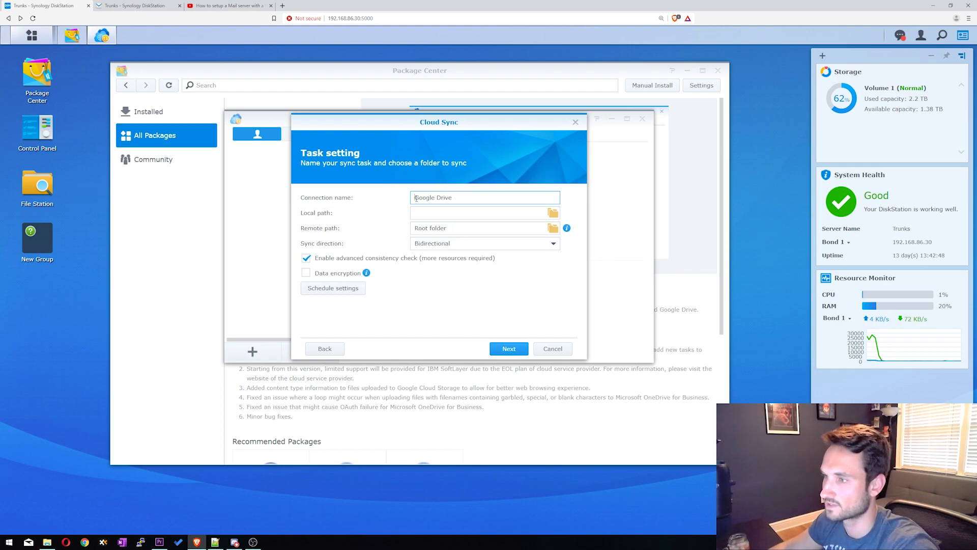
click(416, 198)
text(T)
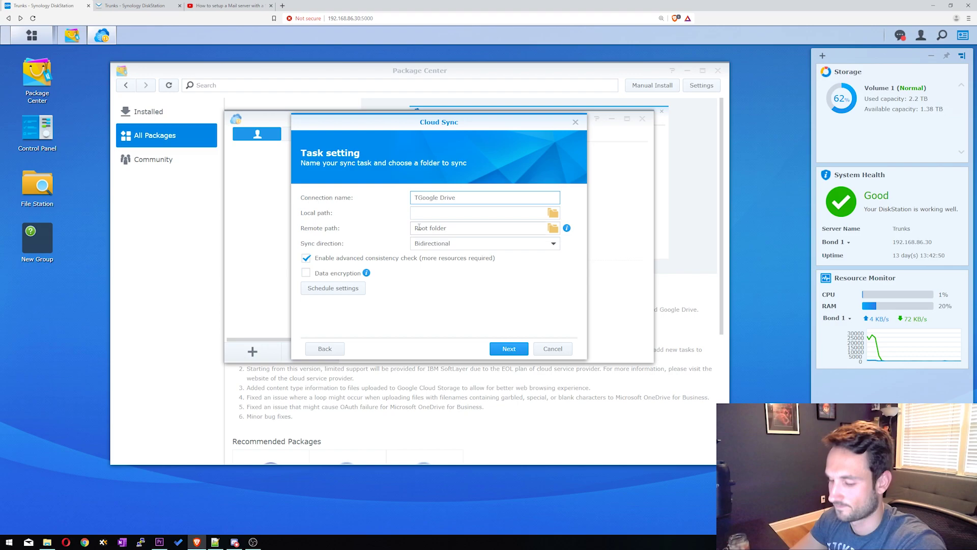
text(CD)
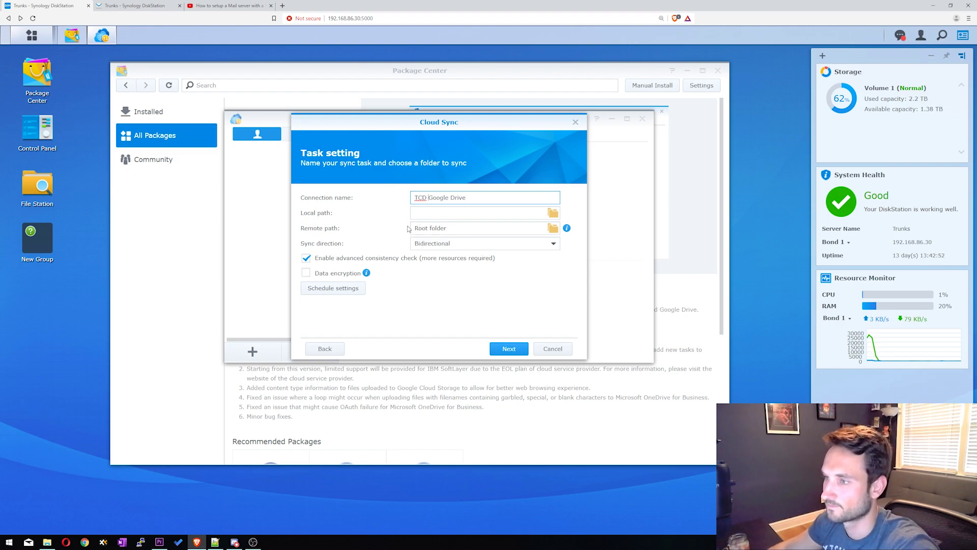
Browse the local path to the Storage share and create a folder named TCDDrive there.
click(441, 216)
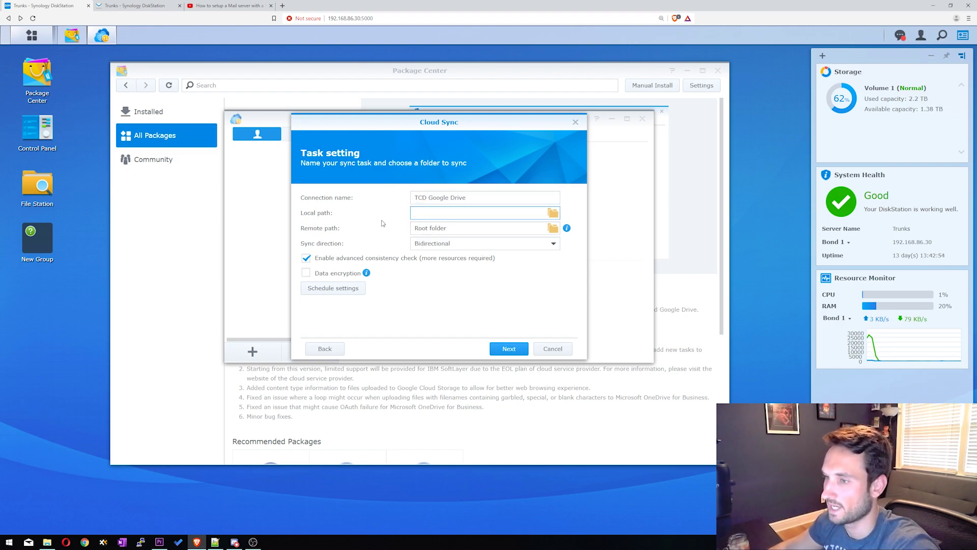
click(553, 213)
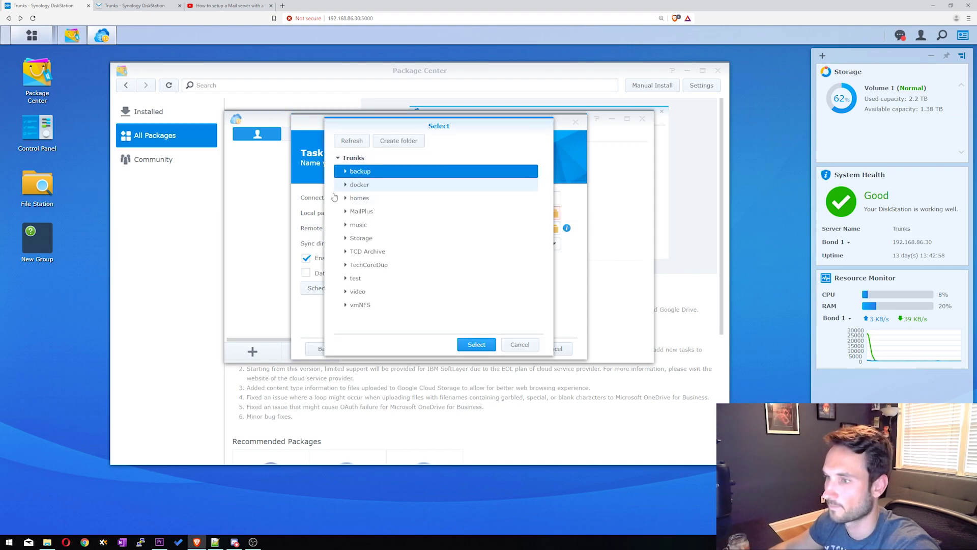
click(358, 239)
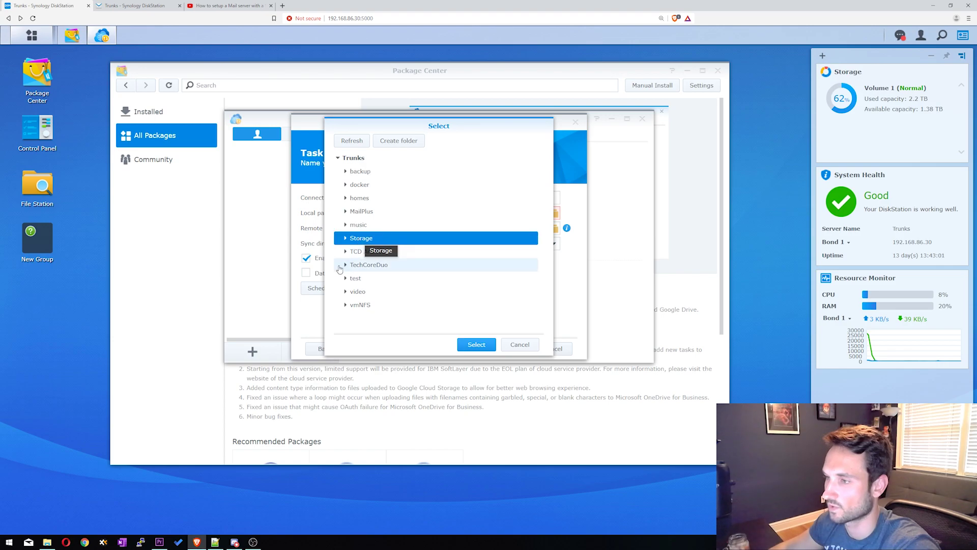
click(346, 239)
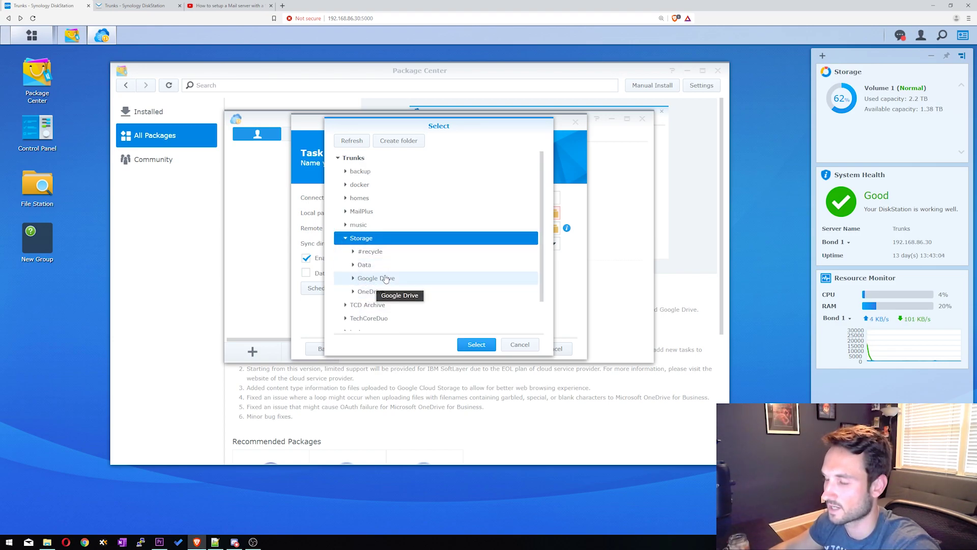
click(400, 141)
text(TC)
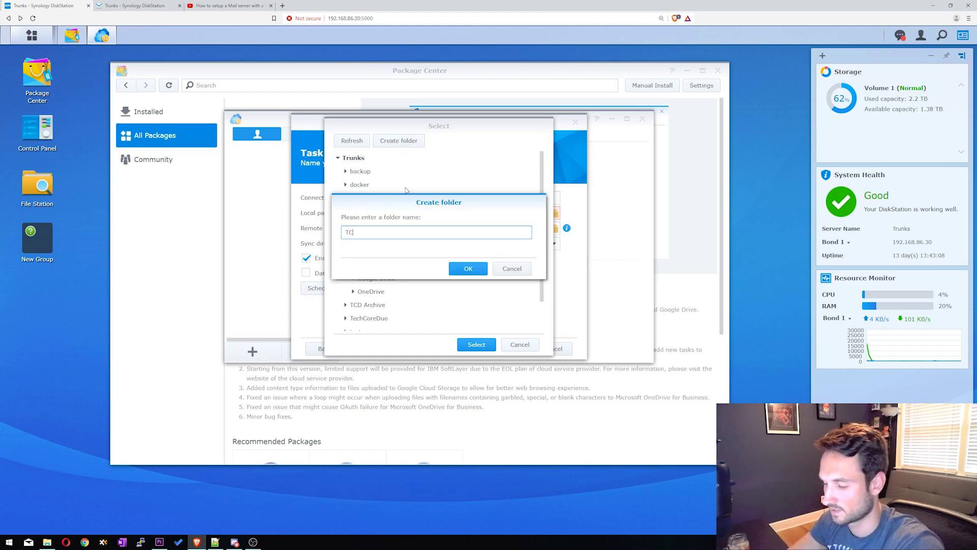
text(D Drive)
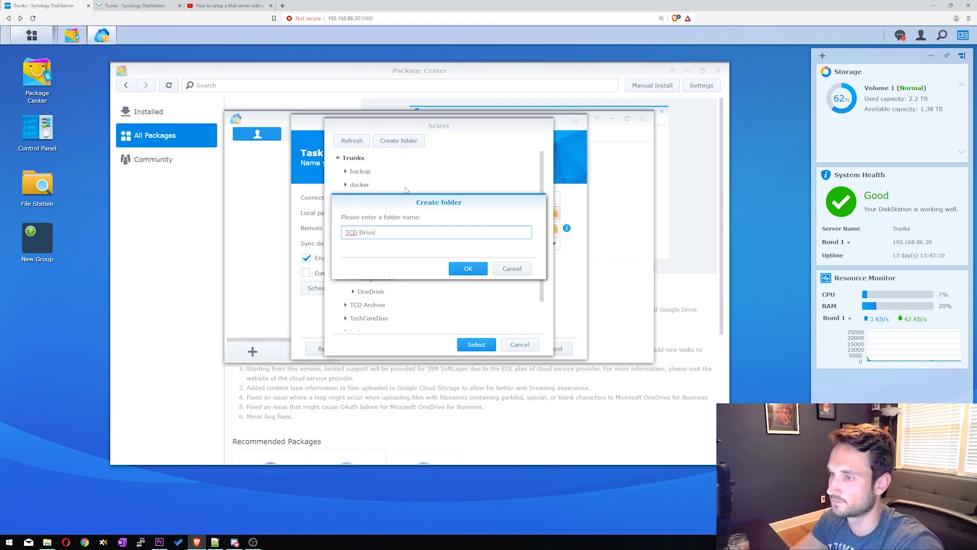
key(ctrl+Left)
key(BackSpace)
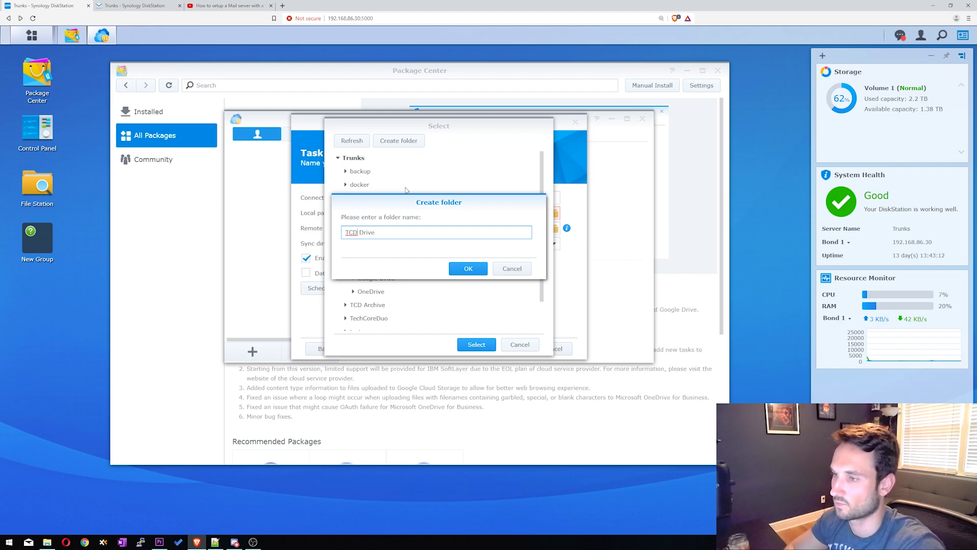
click(467, 268)
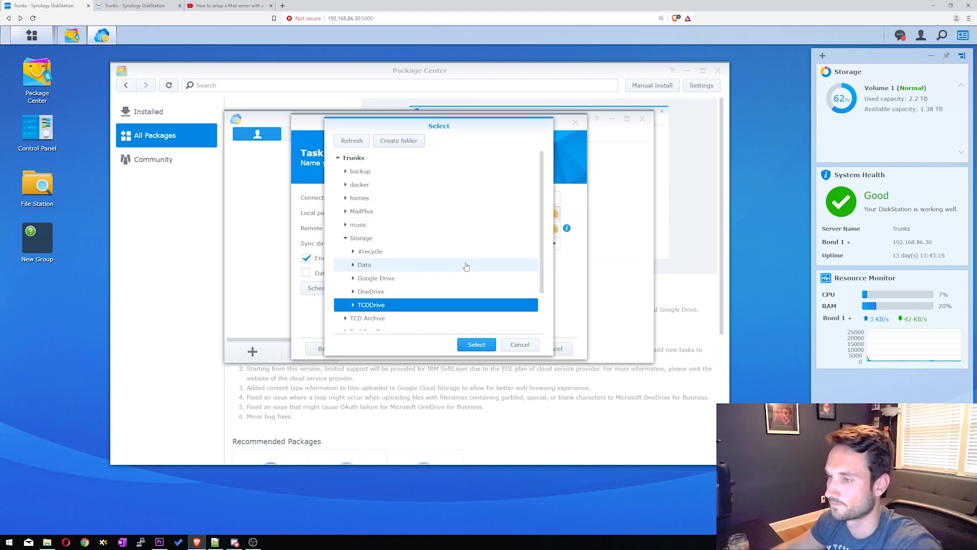
Use /Storage/TCDDrive as the local path, apply the task settings, and dismiss the confirmation.
click(464, 344)
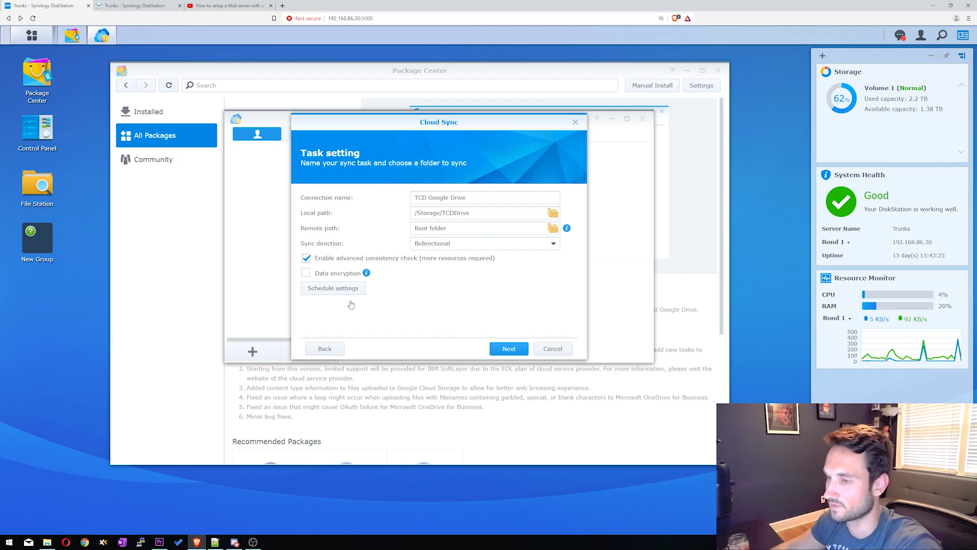
click(508, 348)
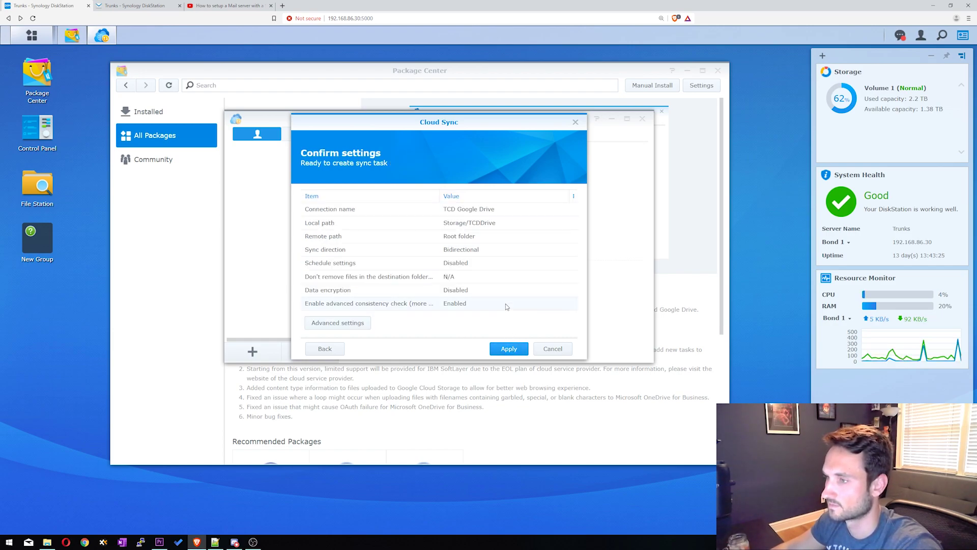
click(508, 349)
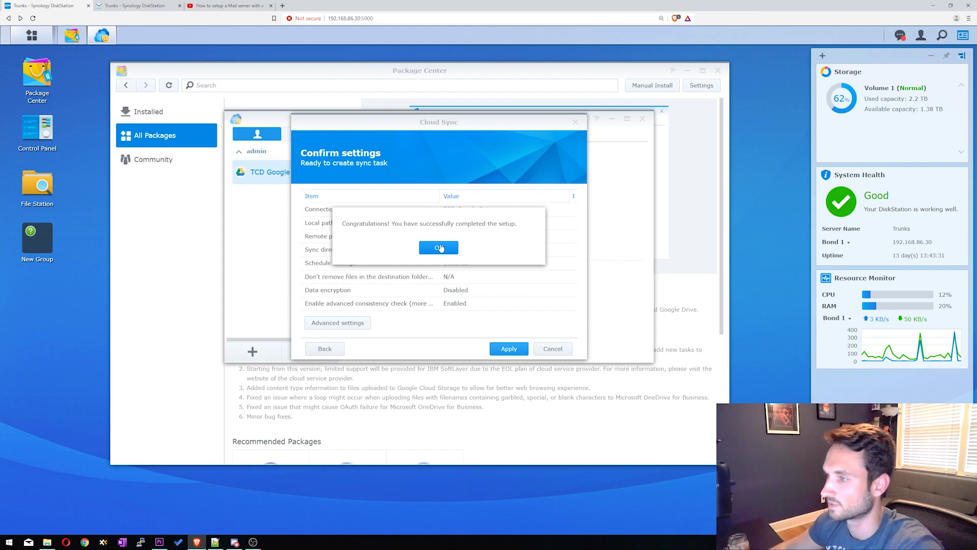
click(441, 247)
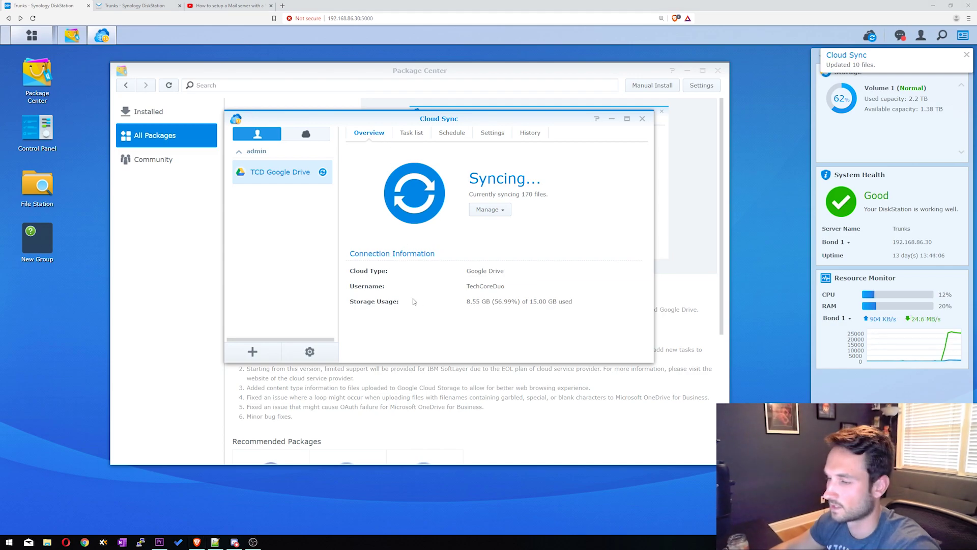
In This PC, set up mapping drive Y: to \\192.168.86.30\storage\TCDDrive.
click(47, 541)
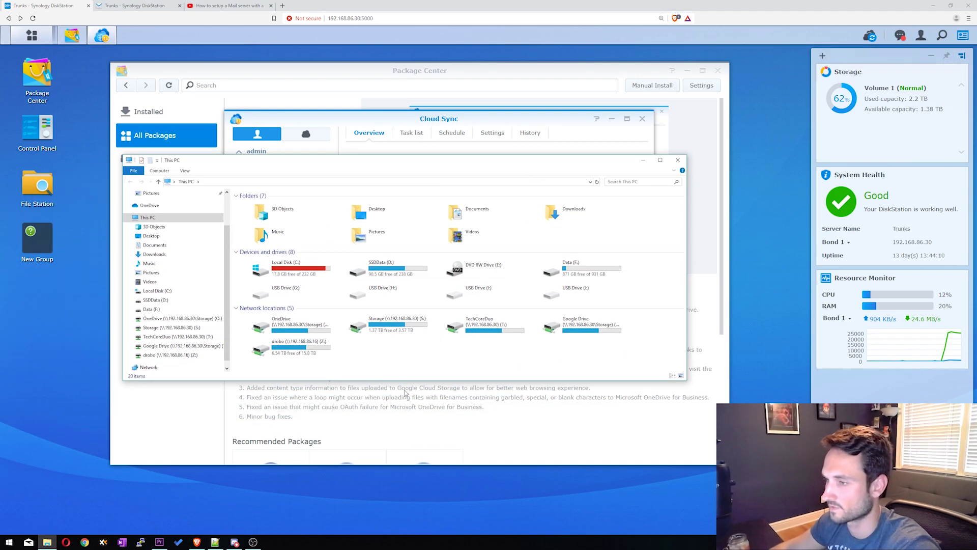
click(160, 170)
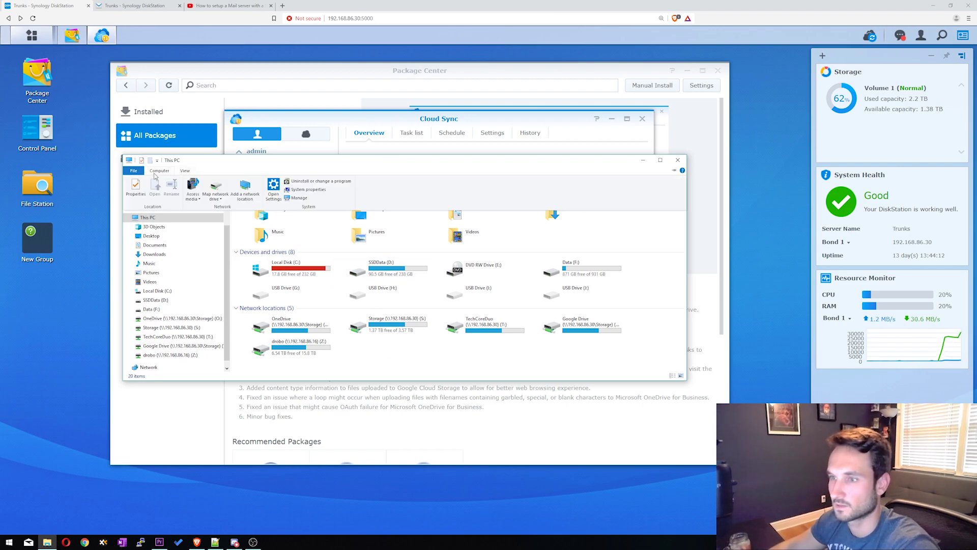
click(216, 189)
click(235, 206)
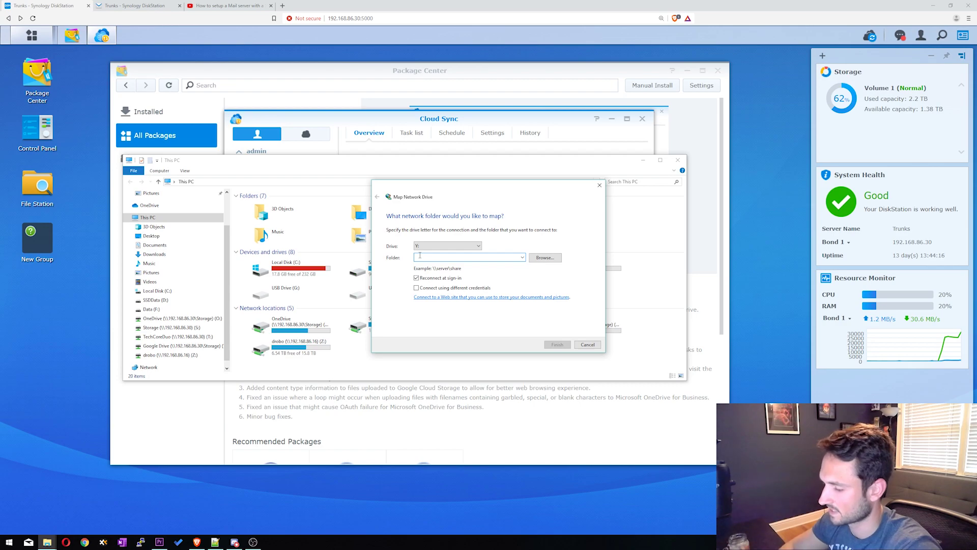
text(\\192.)
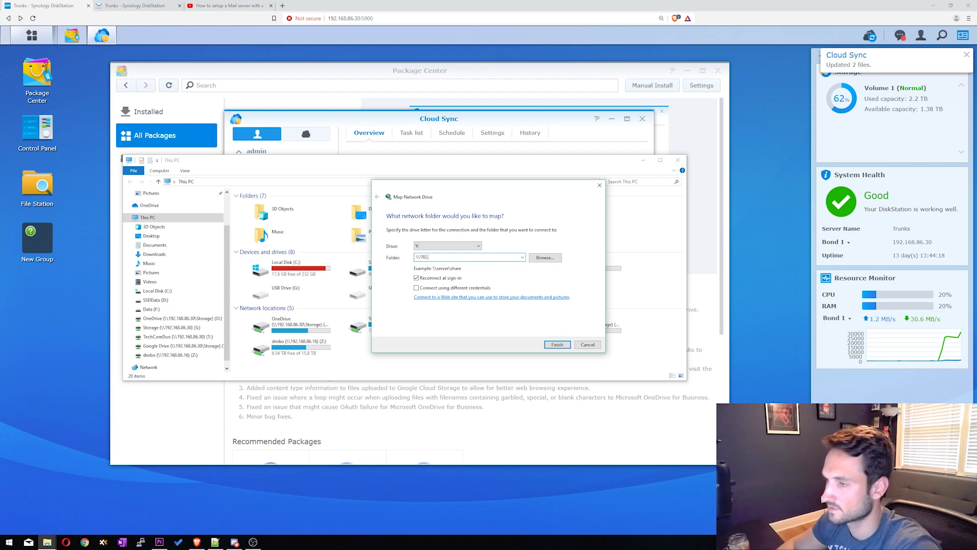
text(168.86.30)
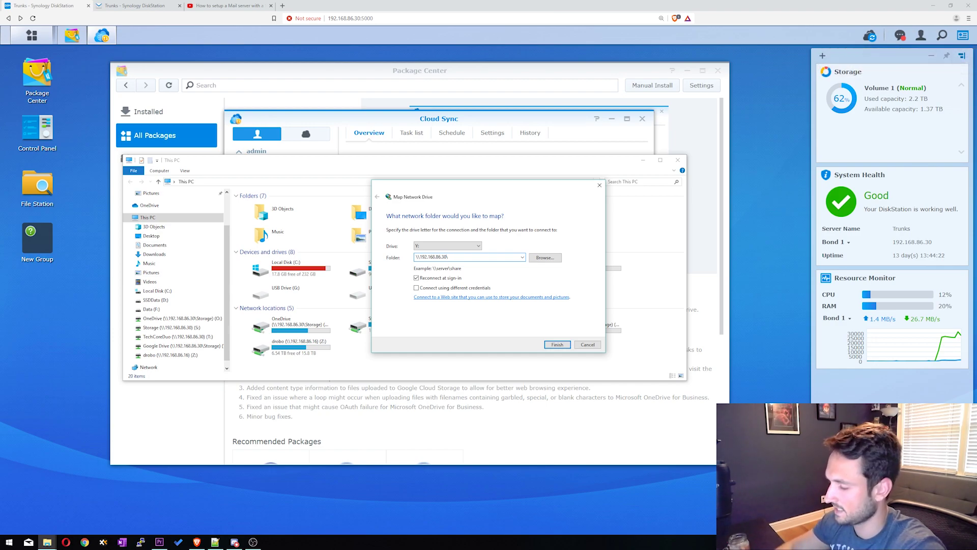
text(\)
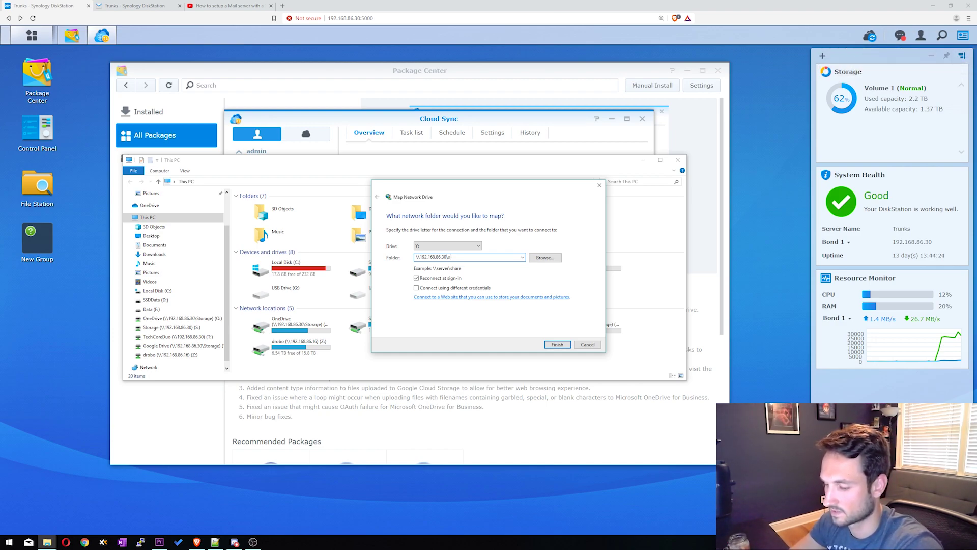
text(torage)
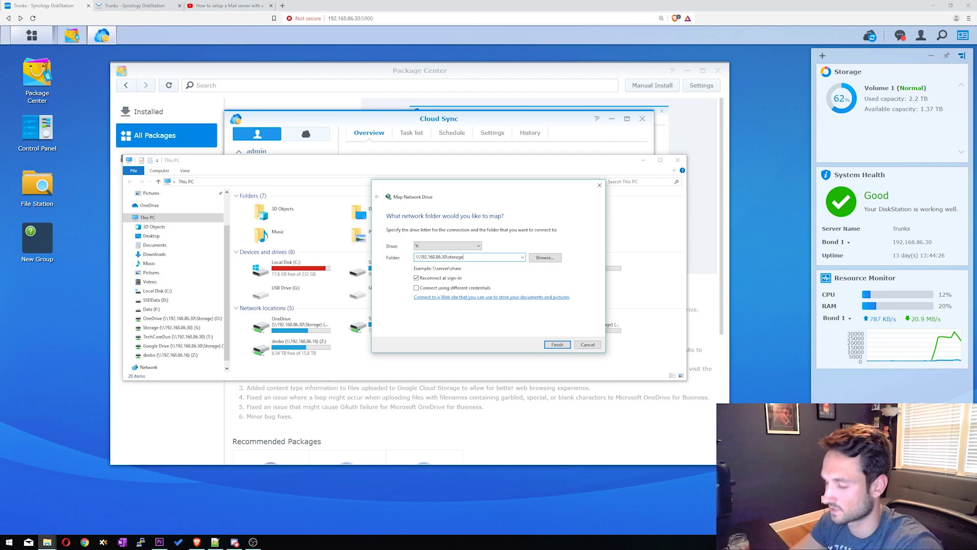
text(\TCDD)
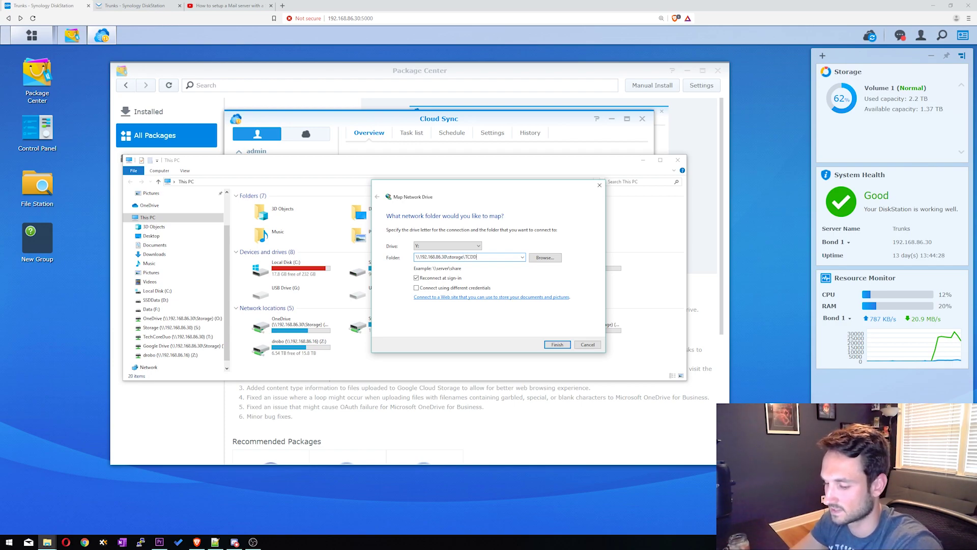
text(rive)
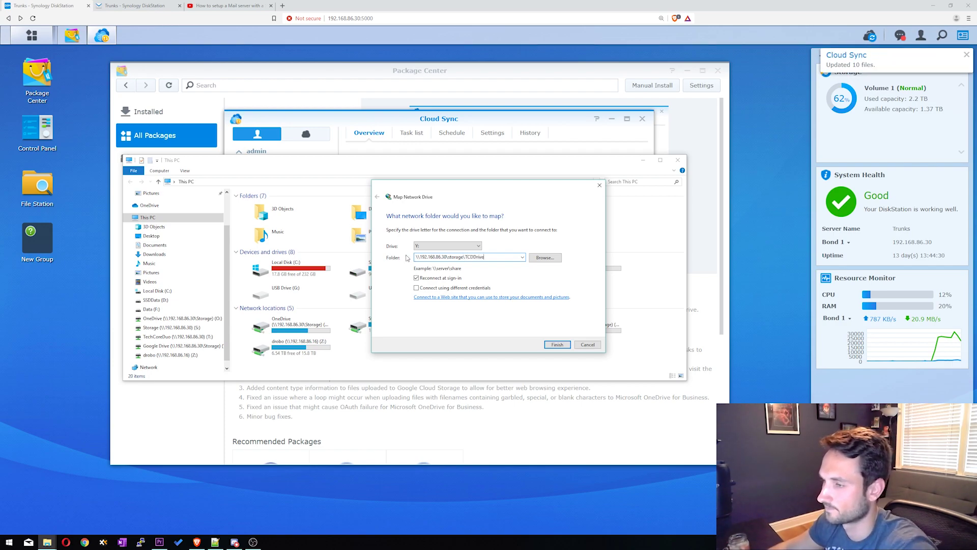
double_click(460, 257)
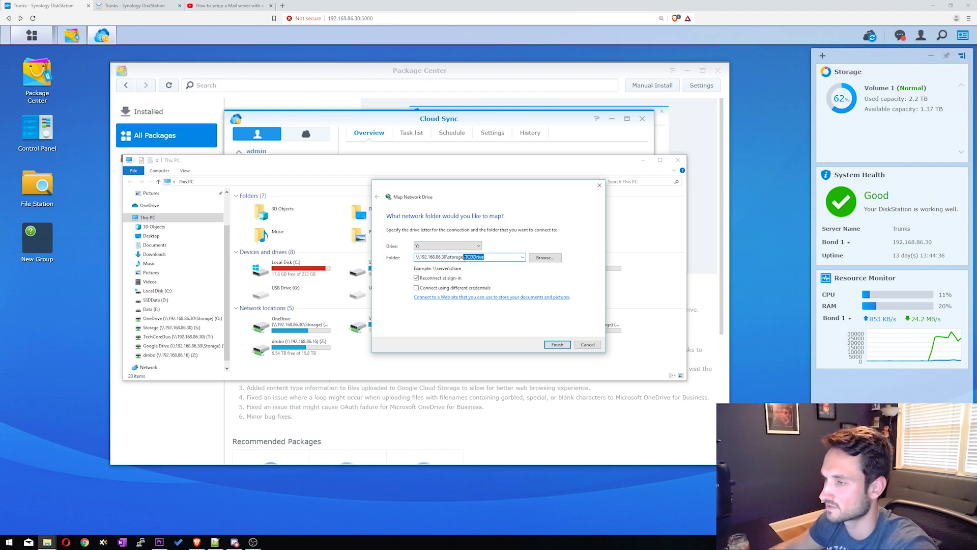
Finish mapping drive Y: and position the TCDDrive window showing UpdraftPlus and other synced files.
click(557, 344)
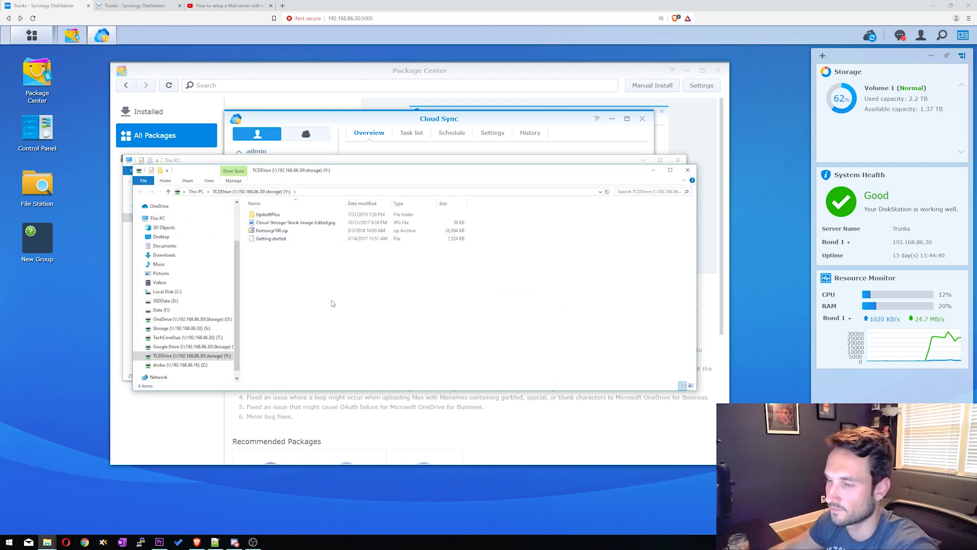
drag(278, 260, 259, 224)
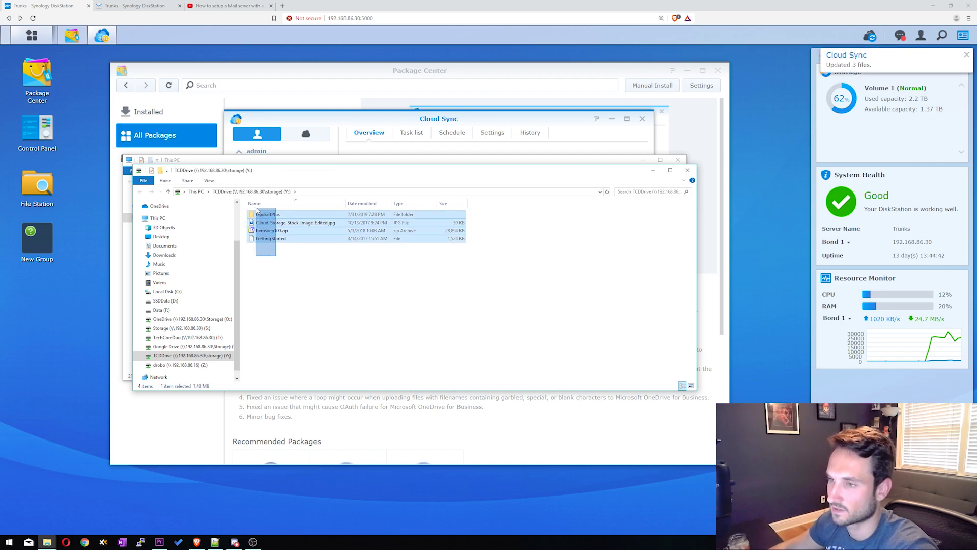
click(278, 261)
drag(333, 170, 362, 170)
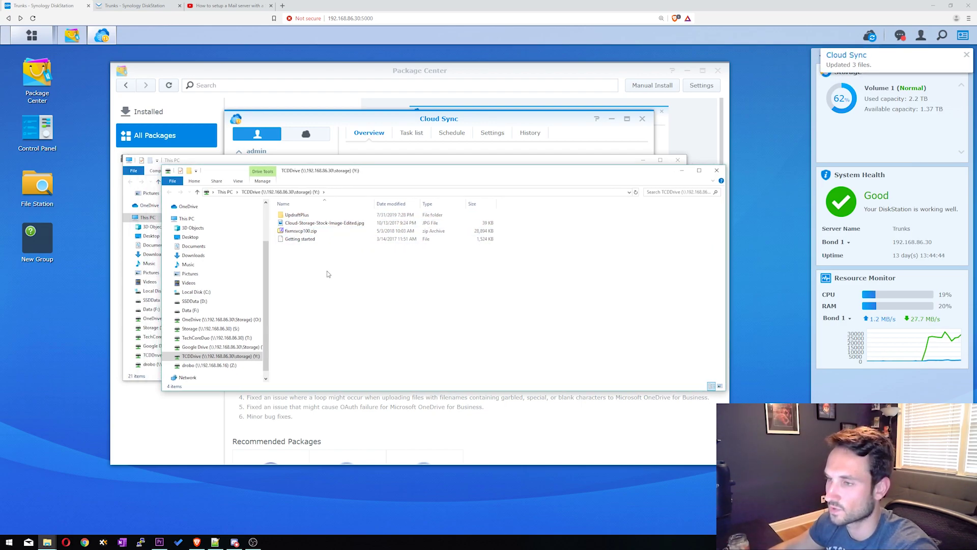
drag(446, 173, 440, 187)
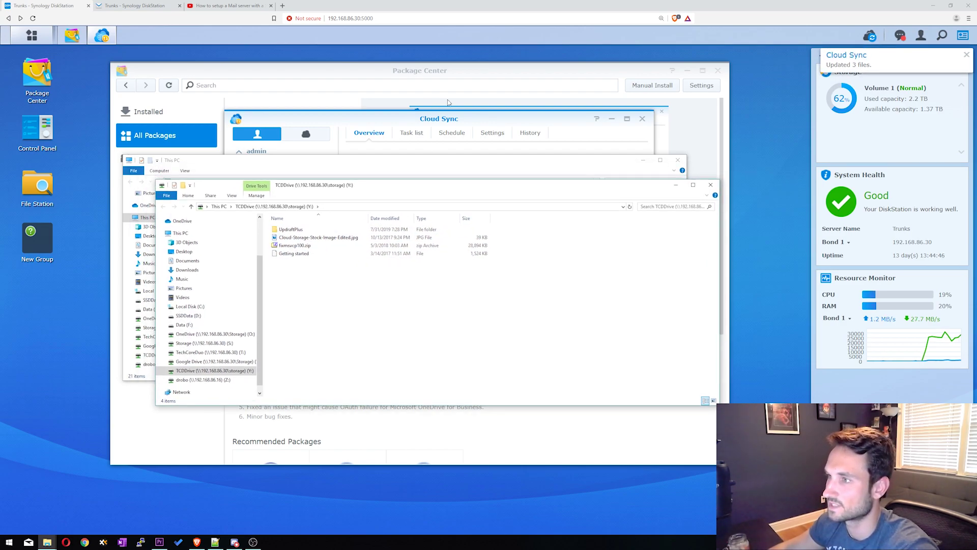